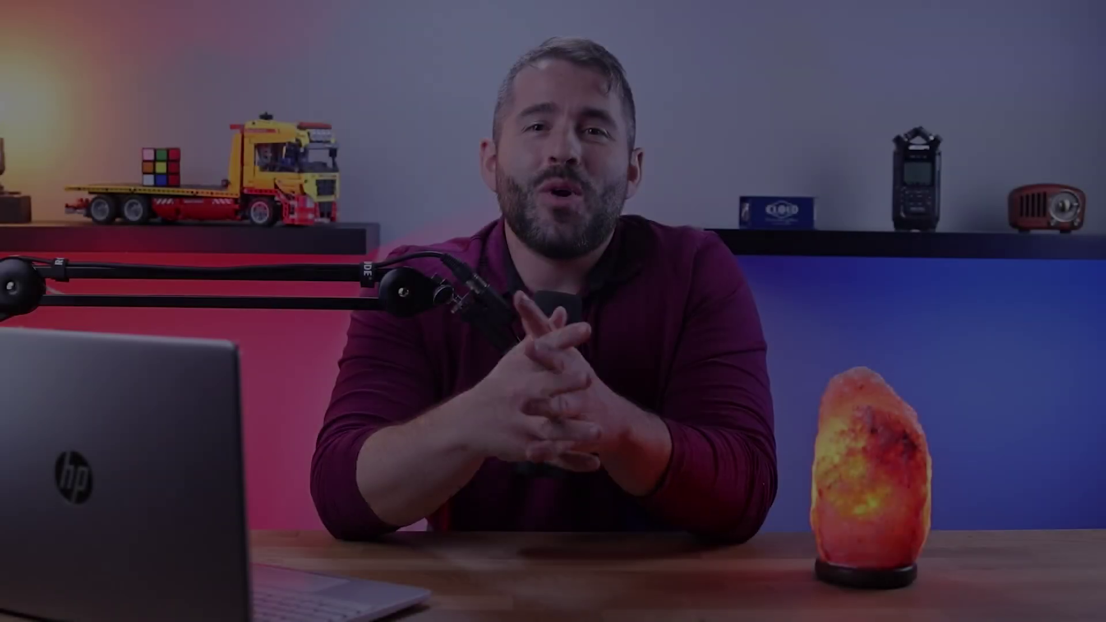
- Scroll the inPixio homepage down to the 'Erase unwanted objects like magic' before/after section
{"action": "scroll", "coordinate": [553, 311], "scroll_direction": "down", "scroll_amount": 3}
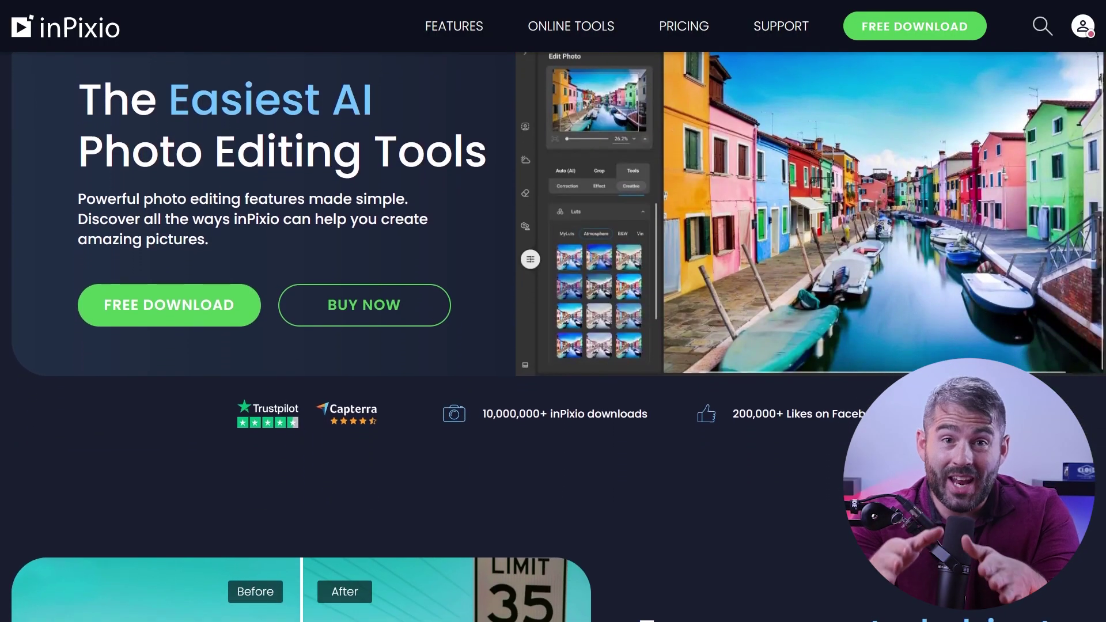
{"action": "scroll", "coordinate": [554, 311], "scroll_direction": "down", "scroll_amount": 2}
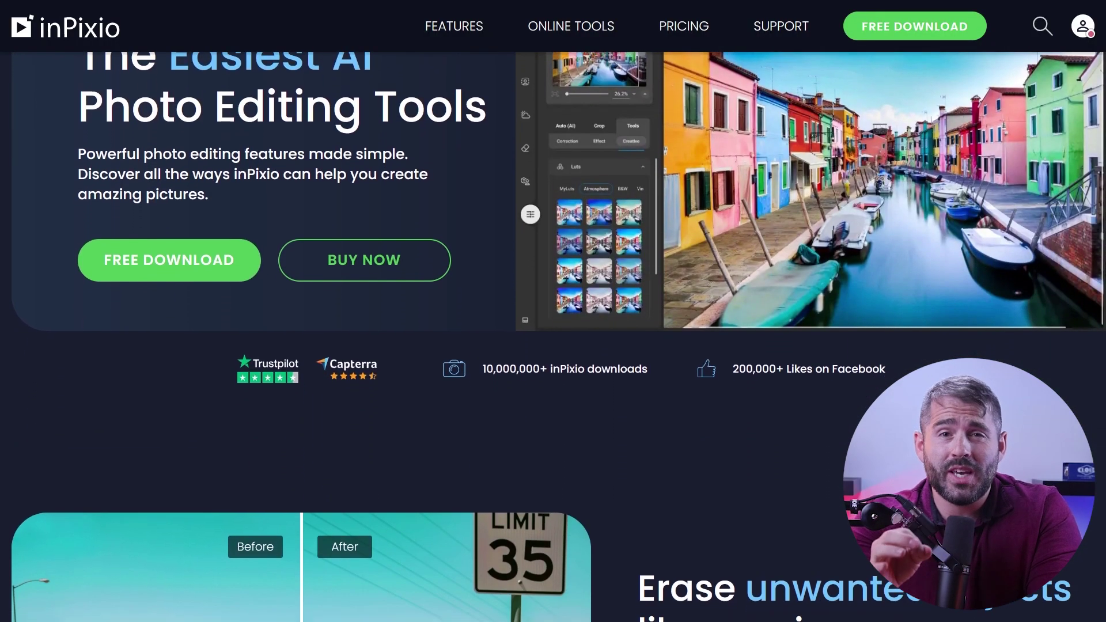
{"action": "scroll", "coordinate": [553, 311], "scroll_direction": "down", "scroll_amount": 2}
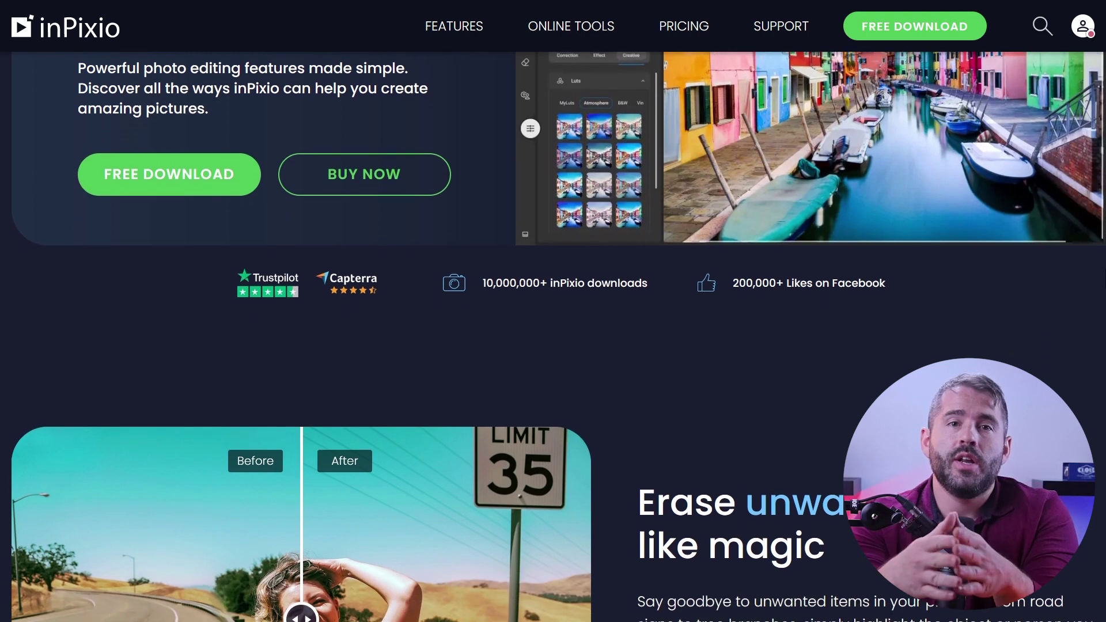
{"action": "scroll", "coordinate": [554, 312], "scroll_direction": "down", "scroll_amount": 2}
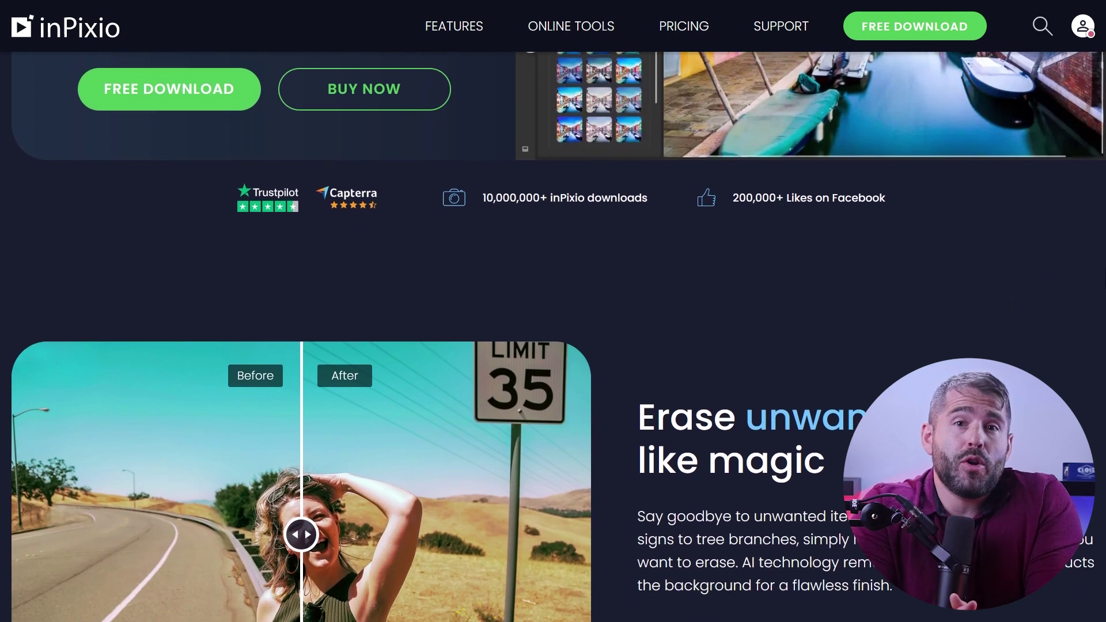
{"action": "scroll", "coordinate": [554, 312], "scroll_direction": "down", "scroll_amount": 2}
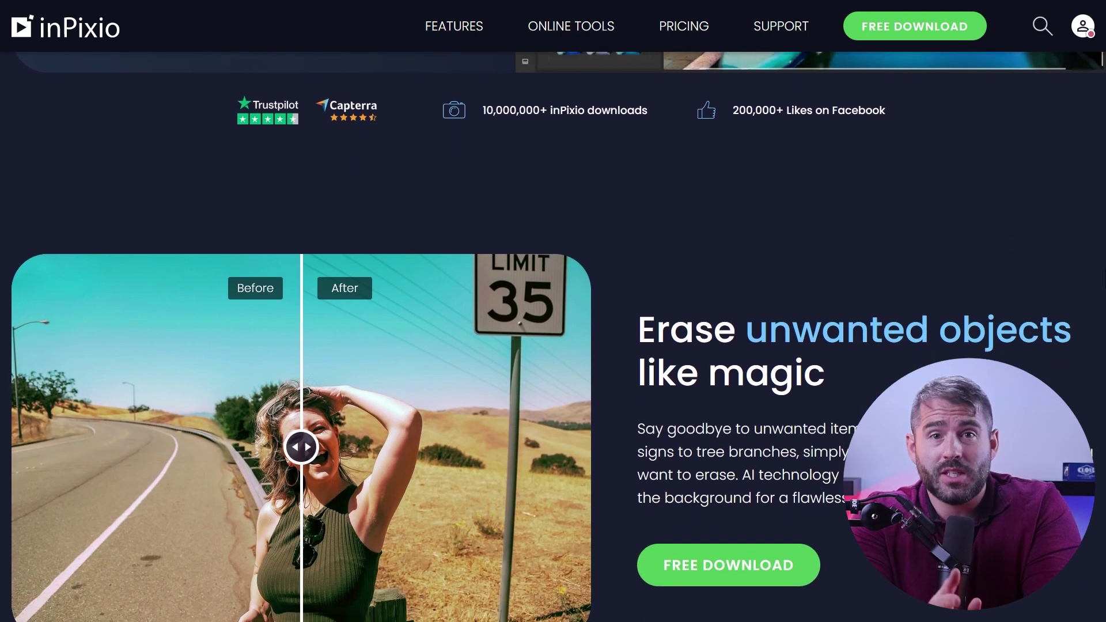
{"action": "scroll", "coordinate": [553, 311], "scroll_direction": "down", "scroll_amount": 2}
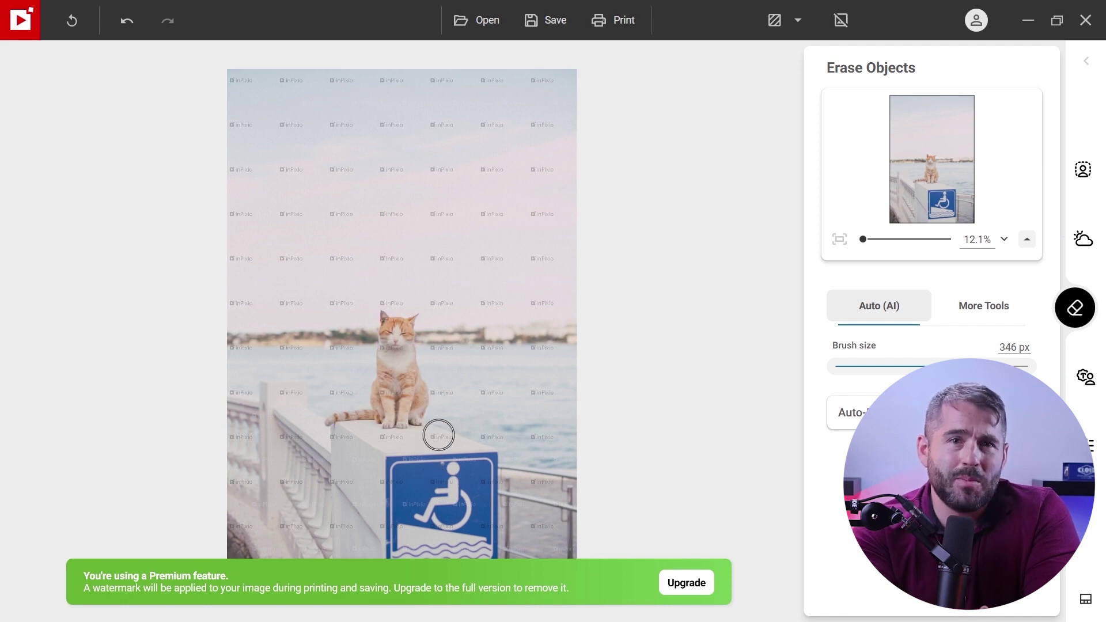
- Erase the brushed-over object from the cat-on-the-pier photo with Auto (AI) mode
{"action": "left_click", "coordinate": [963, 310]}
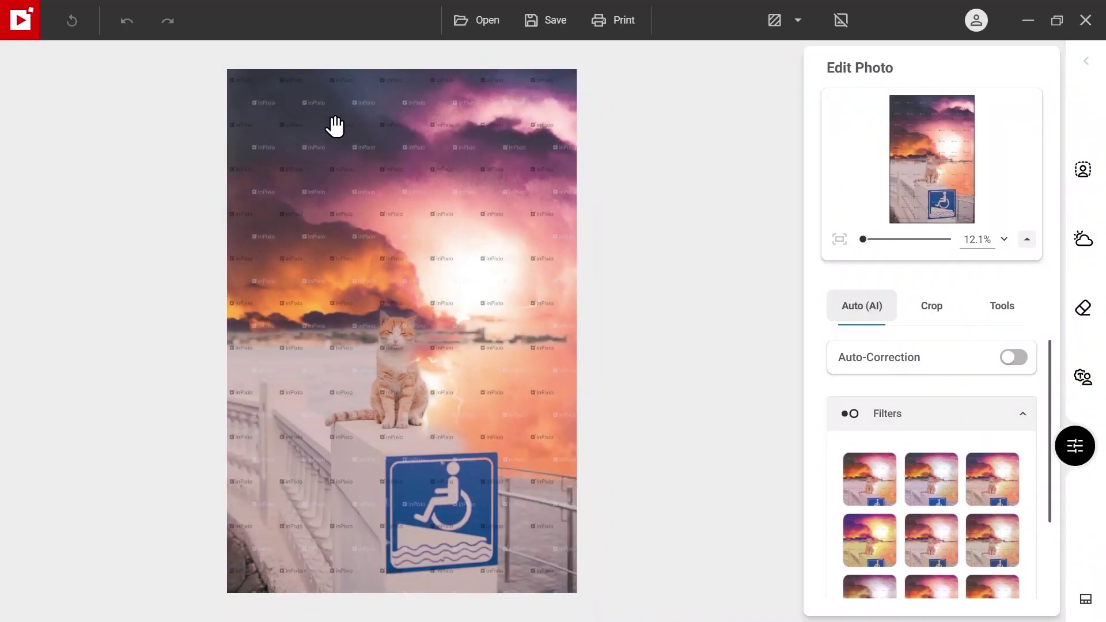
- Turn Auto-Correction on, then start a Make Photomontage project from the cat photo
{"action": "left_click", "coordinate": [1013, 358]}
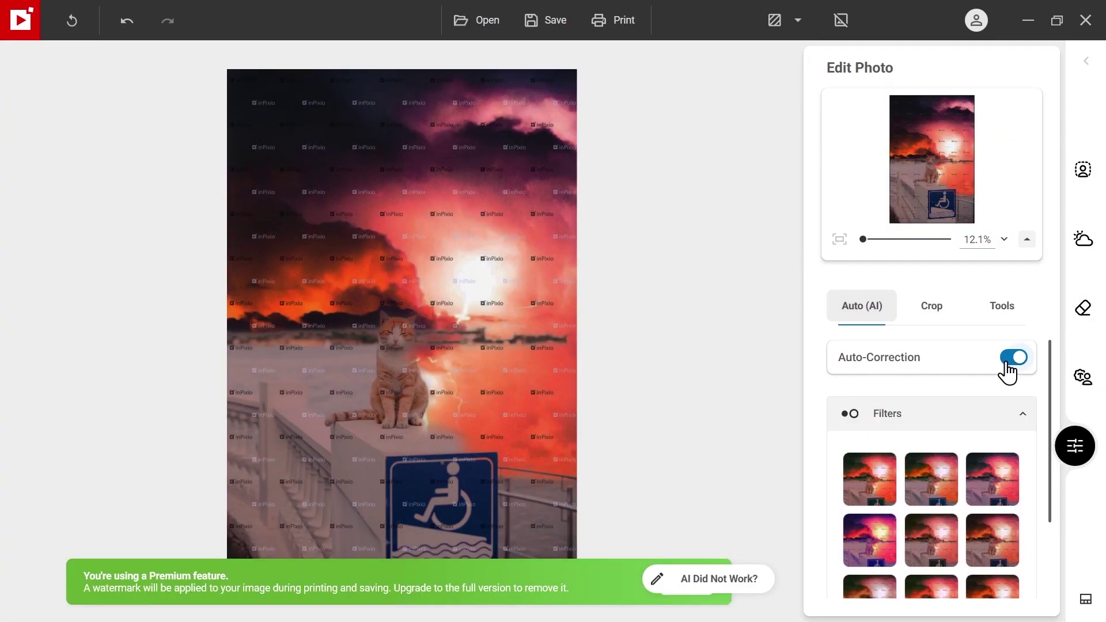
{"action": "scroll", "coordinate": [1048, 374], "scroll_direction": "down", "scroll_amount": 2}
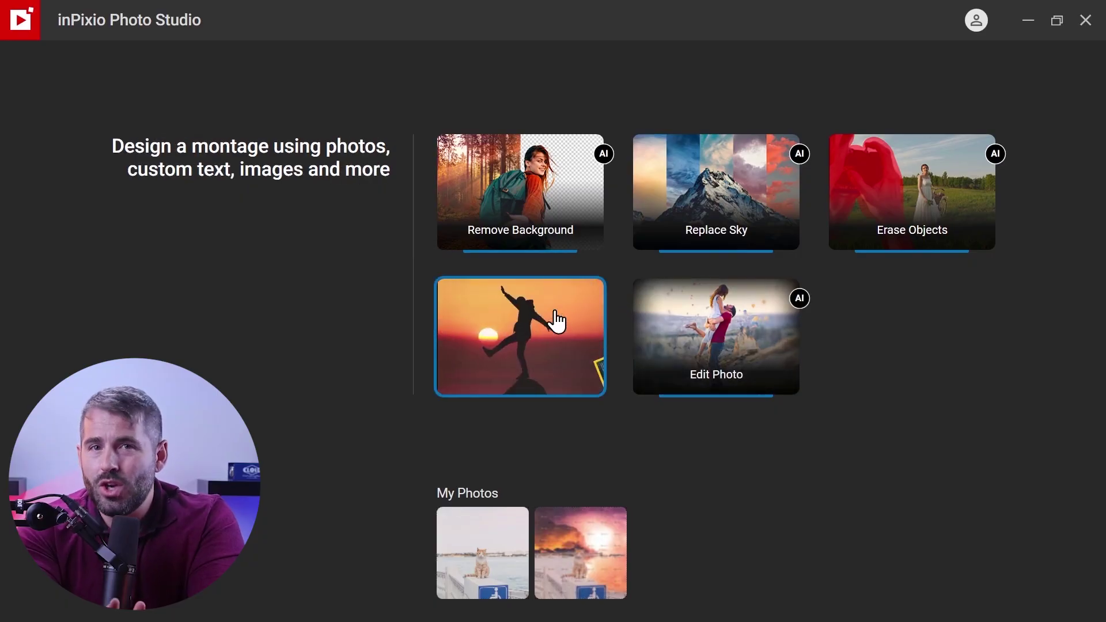
{"action": "left_click", "coordinate": [556, 321]}
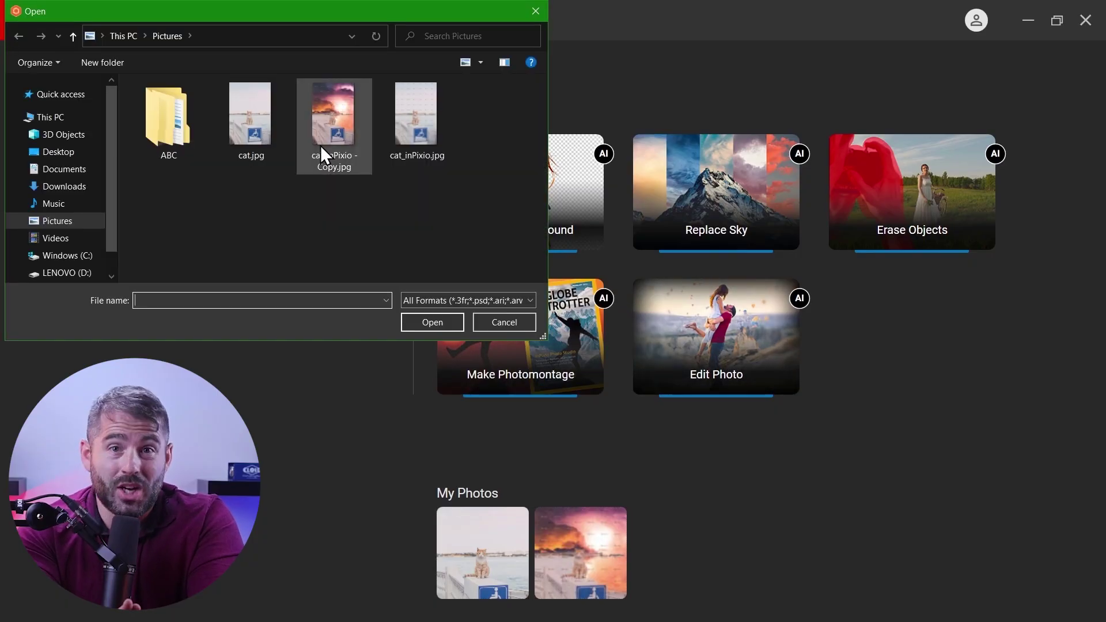
{"action": "double_click", "coordinate": [257, 134]}
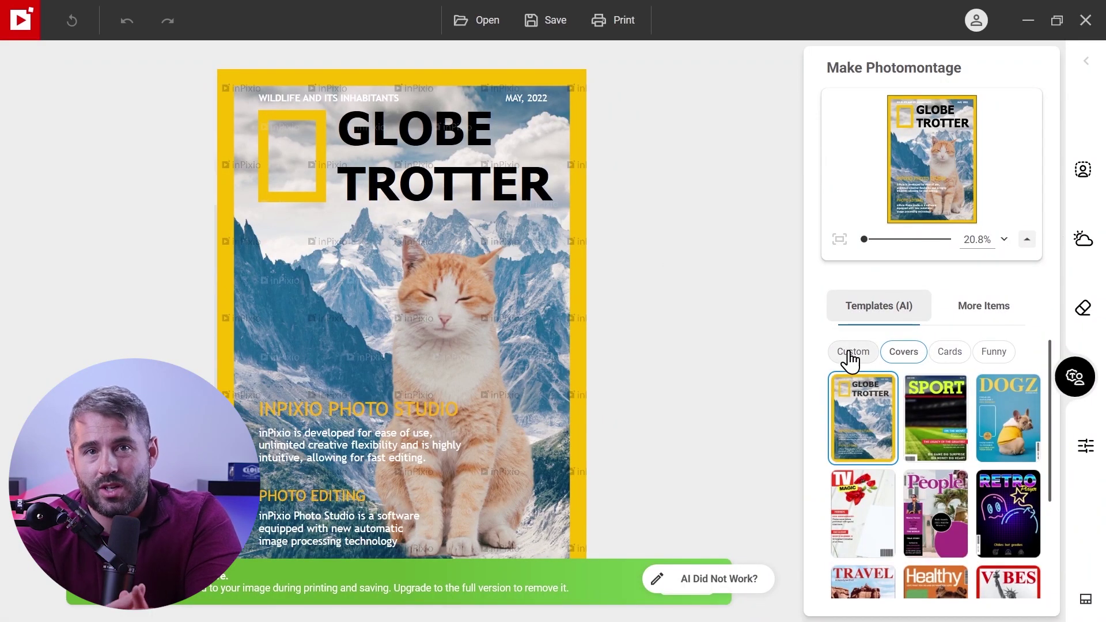
- Swap the montage from GLOBE TROTTER to the DOGZ cover template via Custom and SPORT covers
{"action": "left_click", "coordinate": [848, 356]}
{"action": "left_click", "coordinate": [903, 353]}
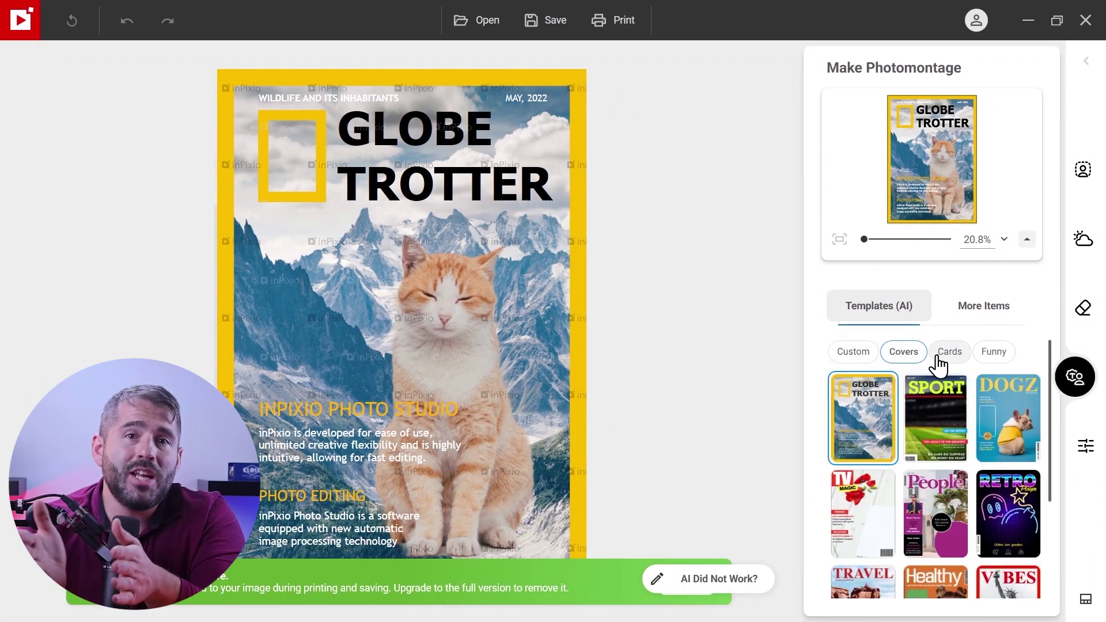
{"action": "left_click", "coordinate": [963, 409]}
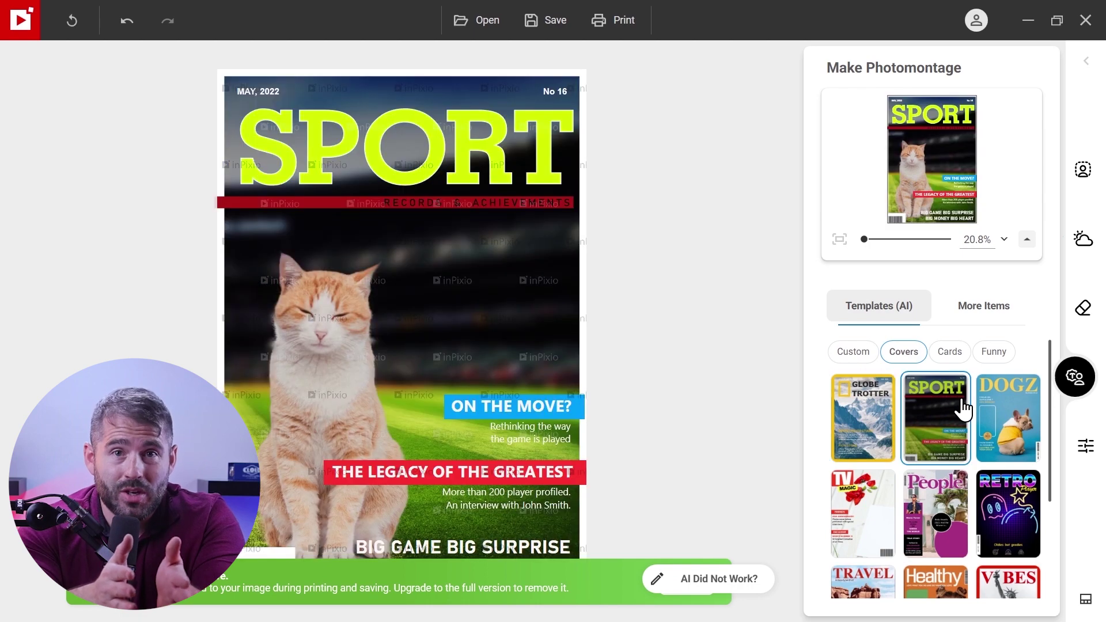
{"action": "left_click", "coordinate": [1001, 413]}
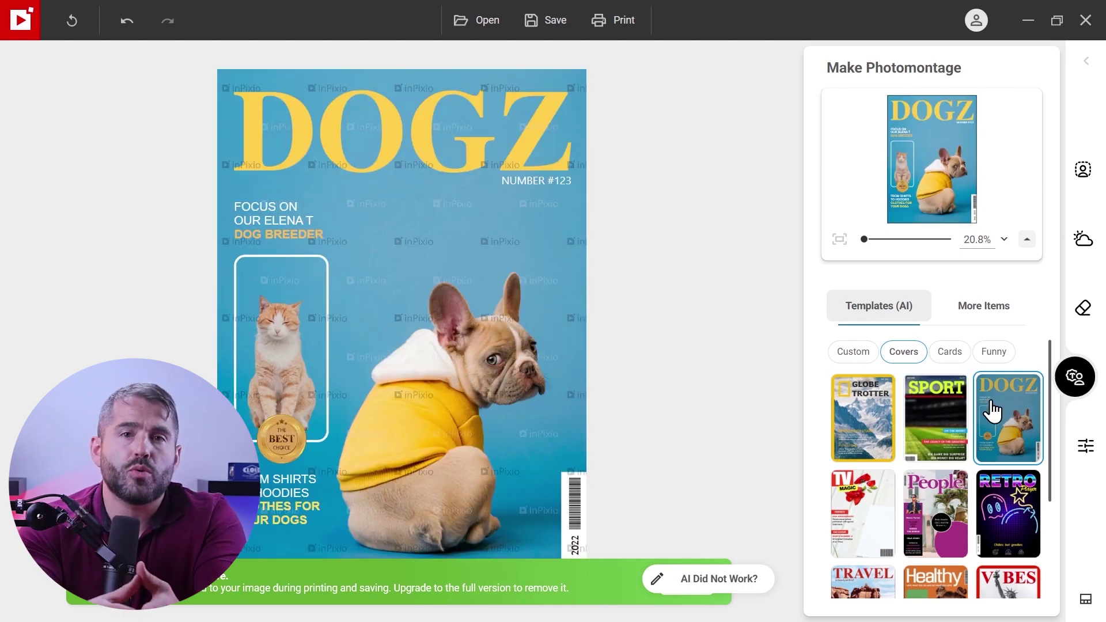
{"action": "left_click", "coordinate": [951, 352]}
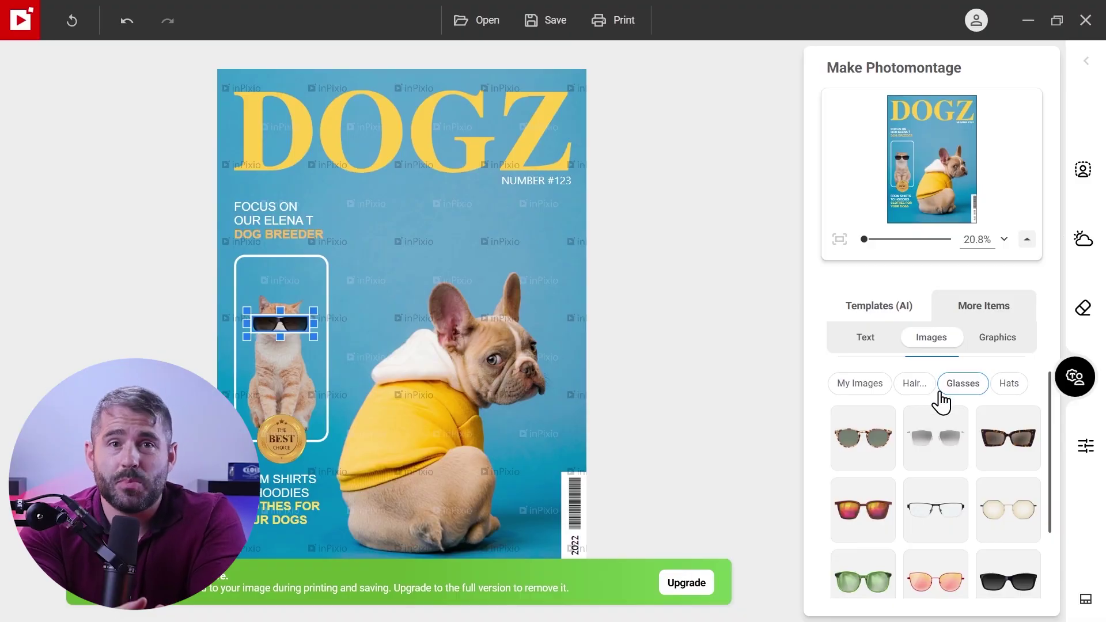
- Place black sunglasses from More Items > Images > Glasses on the cat and shrink them to fit
{"action": "left_click", "coordinate": [986, 343]}
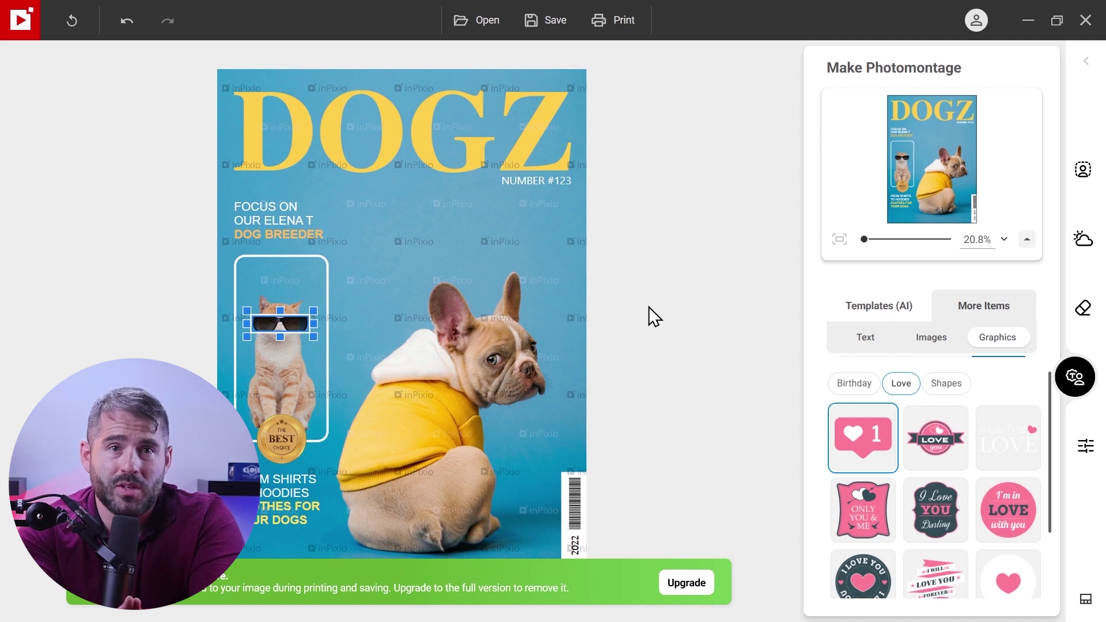
{"action": "scroll", "coordinate": [975, 428], "scroll_direction": "down", "scroll_amount": 2}
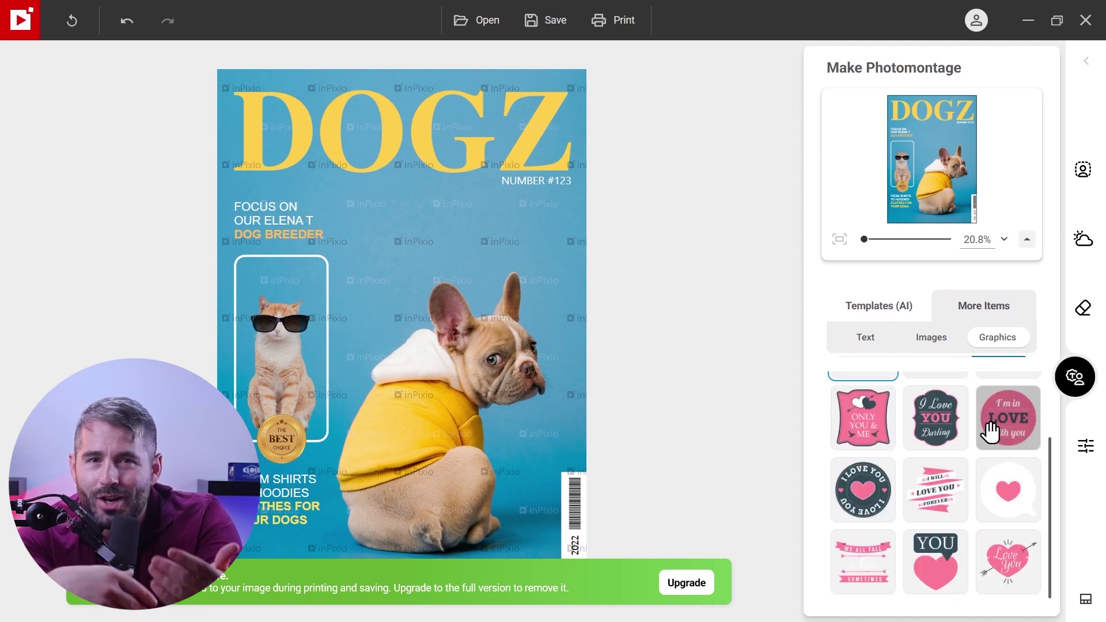
{"action": "scroll", "coordinate": [995, 425], "scroll_direction": "up", "scroll_amount": 2}
{"action": "left_click", "coordinate": [945, 384]}
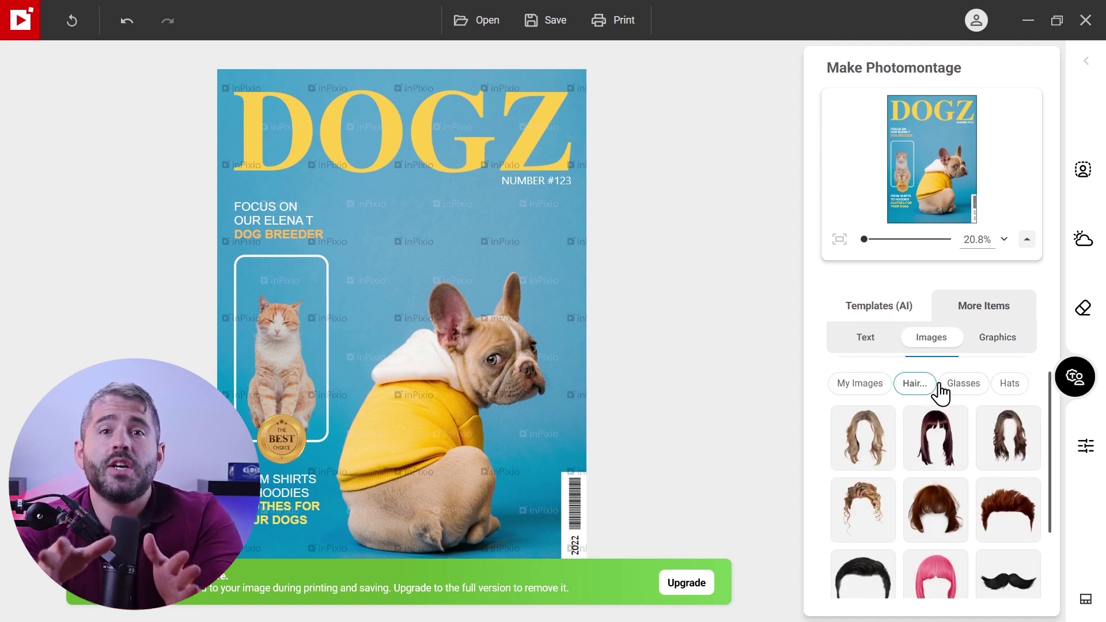
{"action": "left_click", "coordinate": [958, 396]}
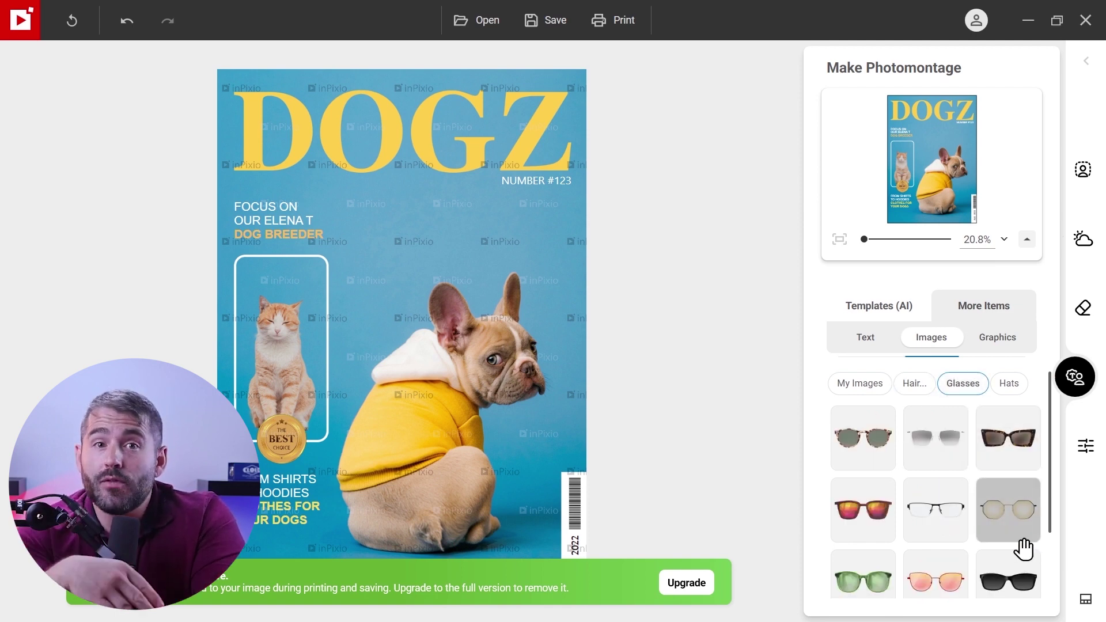
{"action": "left_click_drag", "start_coordinate": [507, 432], "coordinate": [286, 320]}
{"action": "left_click_drag", "start_coordinate": [359, 341], "coordinate": [254, 317]}
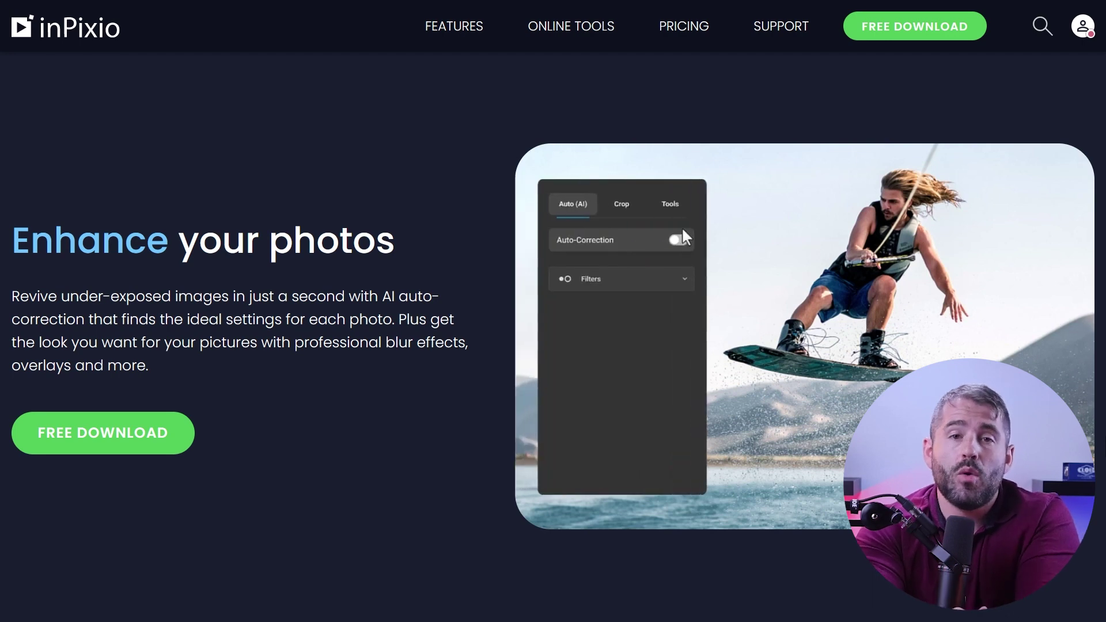
- Scroll the features page past 'Enhance your photos' down to the 'Photo editing essentials' list
{"action": "scroll", "coordinate": [553, 322], "scroll_direction": "up", "scroll_amount": 1}
{"action": "scroll", "coordinate": [553, 345], "scroll_direction": "down", "scroll_amount": 1}
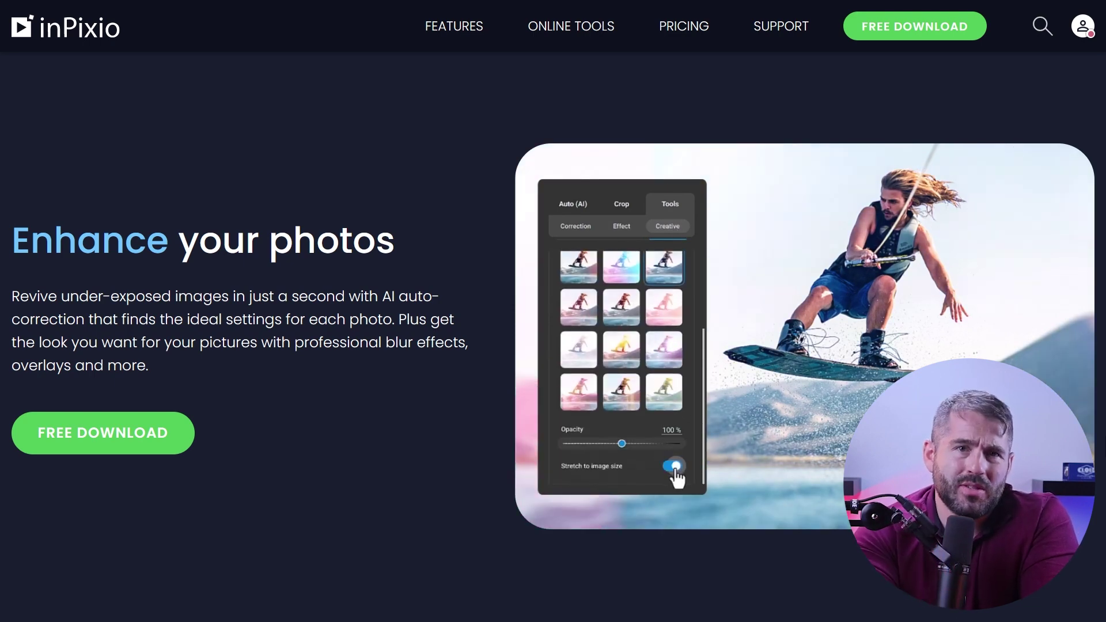
{"action": "scroll", "coordinate": [553, 288], "scroll_direction": "down", "scroll_amount": 5}
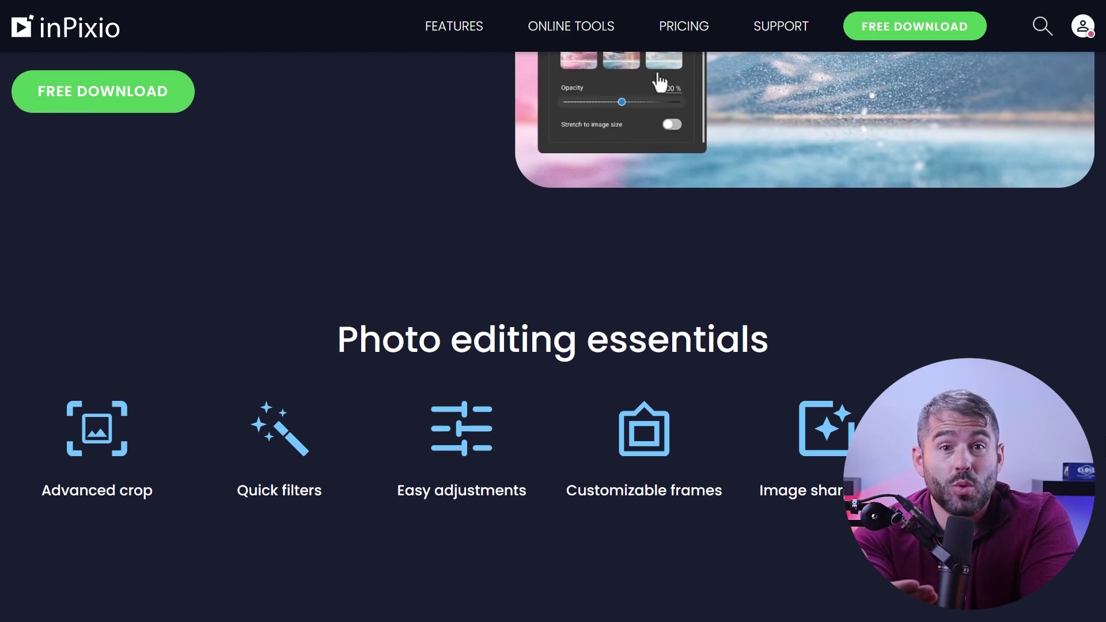
{"action": "scroll", "coordinate": [553, 288], "scroll_direction": "down", "scroll_amount": 1}
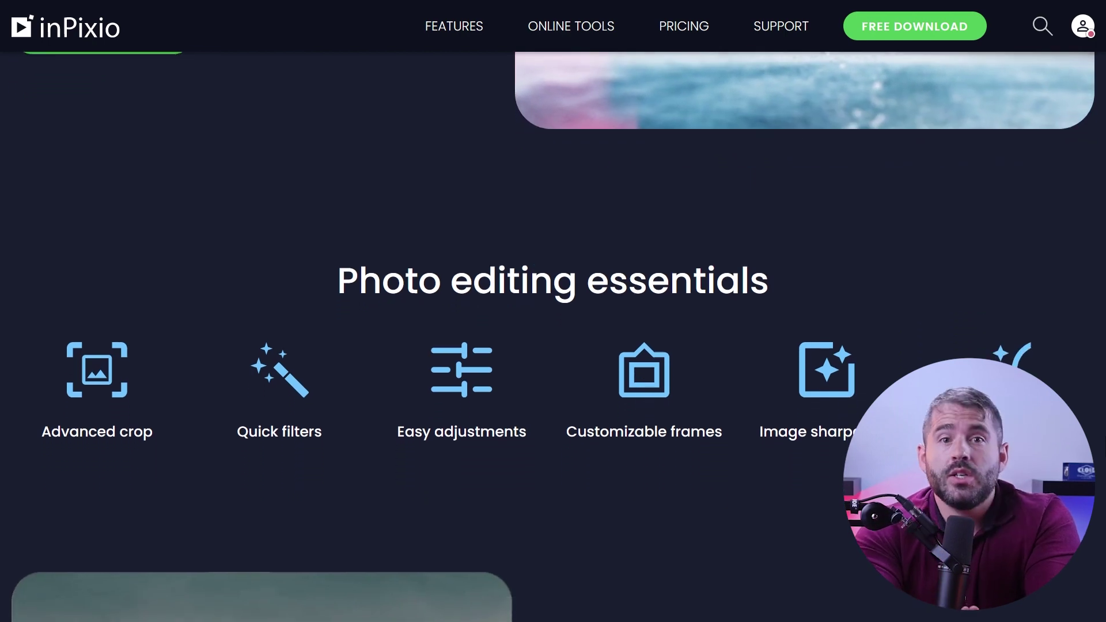
{"action": "scroll", "coordinate": [553, 288], "scroll_direction": "down", "scroll_amount": 1}
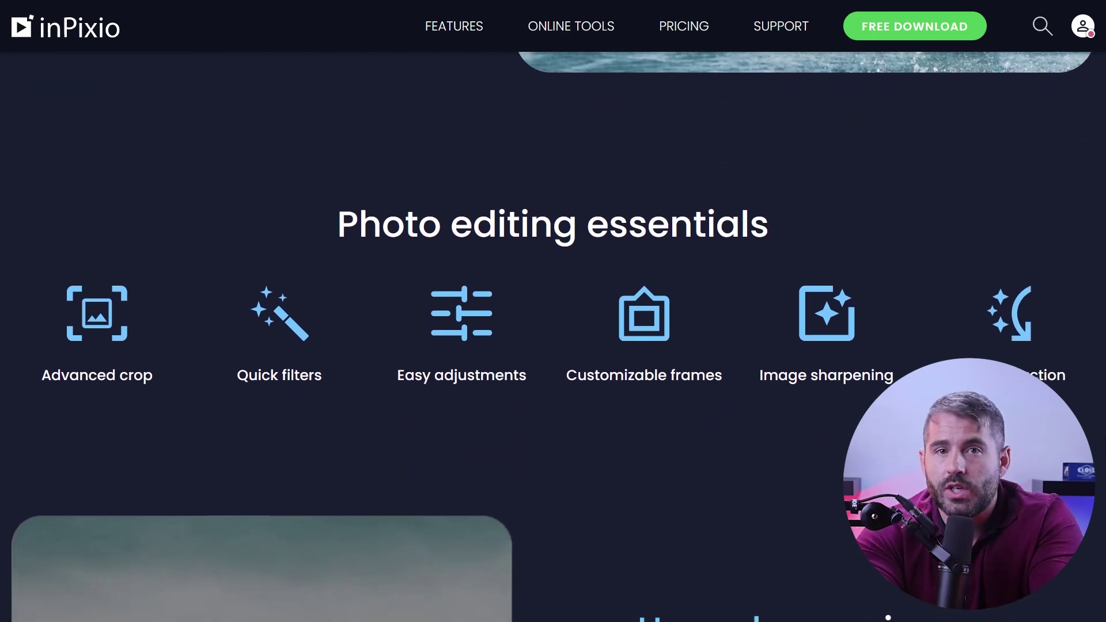
{"action": "scroll", "coordinate": [553, 288], "scroll_direction": "down", "scroll_amount": 1}
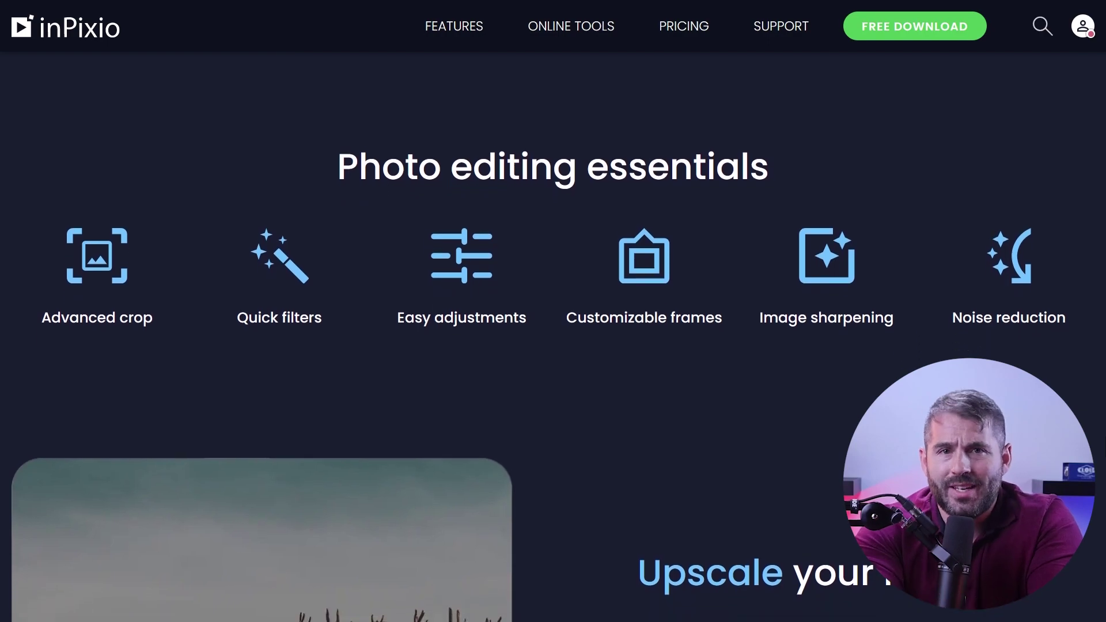
{"action": "scroll", "coordinate": [553, 288], "scroll_direction": "down", "scroll_amount": 1}
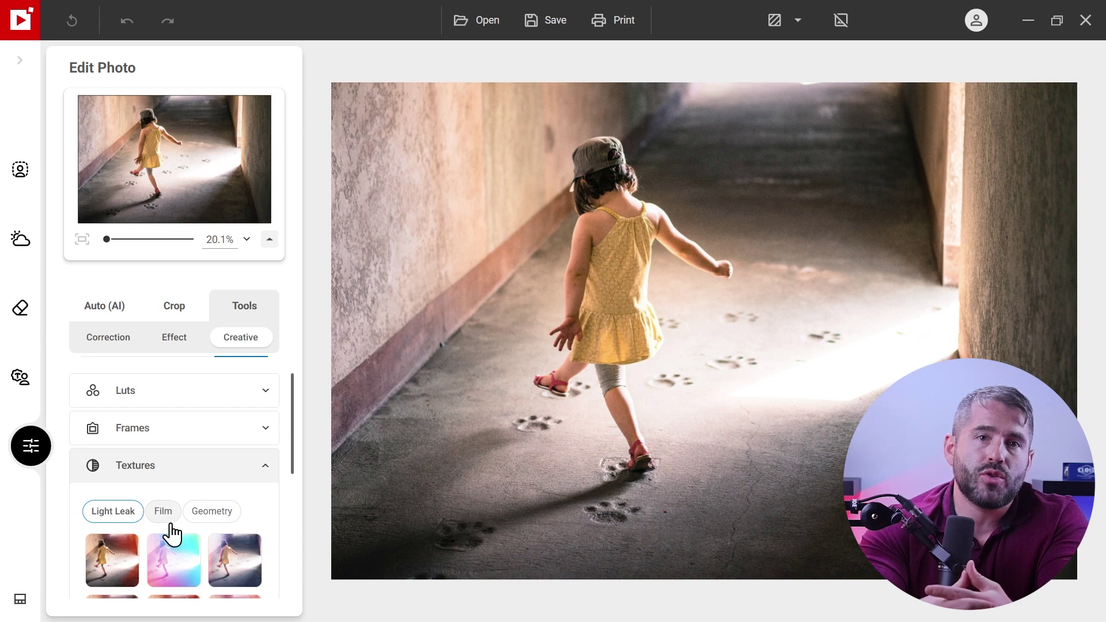
- Try film-strip, green and brown Film textures on the girl photo, then reset the texture
{"action": "left_click", "coordinate": [112, 552]}
{"action": "scroll", "coordinate": [121, 571], "scroll_direction": "down", "scroll_amount": 3}
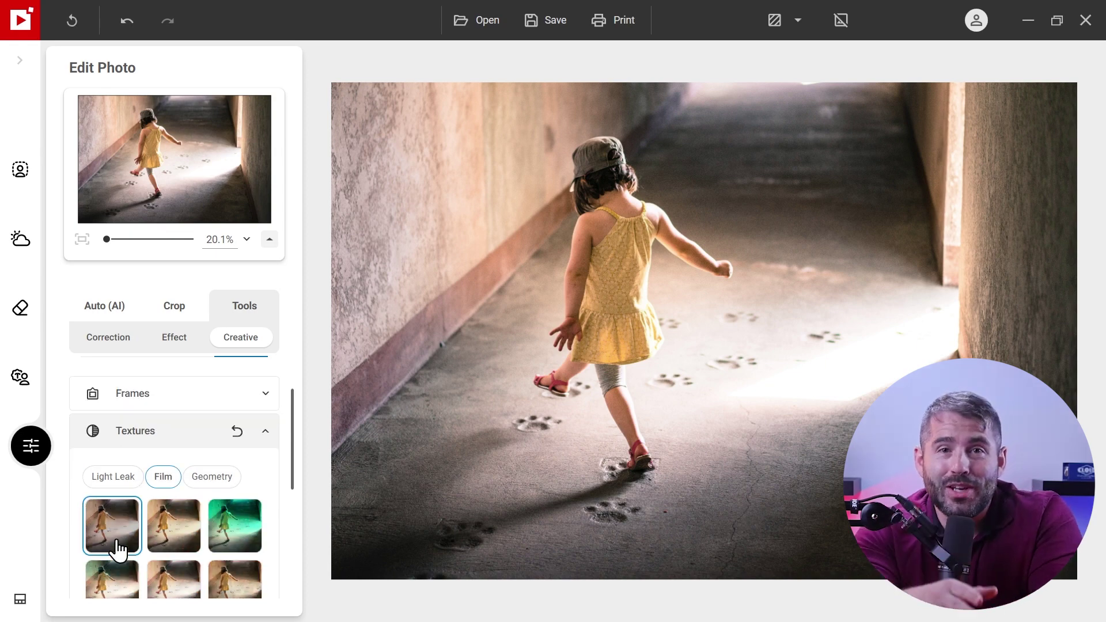
{"action": "scroll", "coordinate": [121, 560], "scroll_direction": "up", "scroll_amount": 2}
{"action": "left_click", "coordinate": [173, 461]}
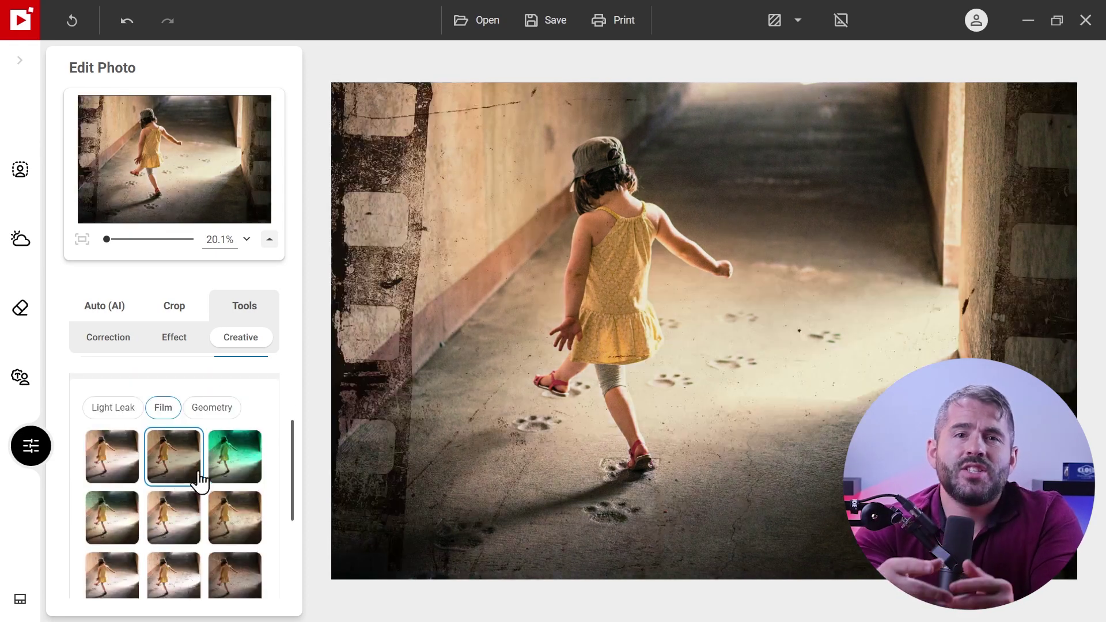
{"action": "left_click", "coordinate": [254, 483]}
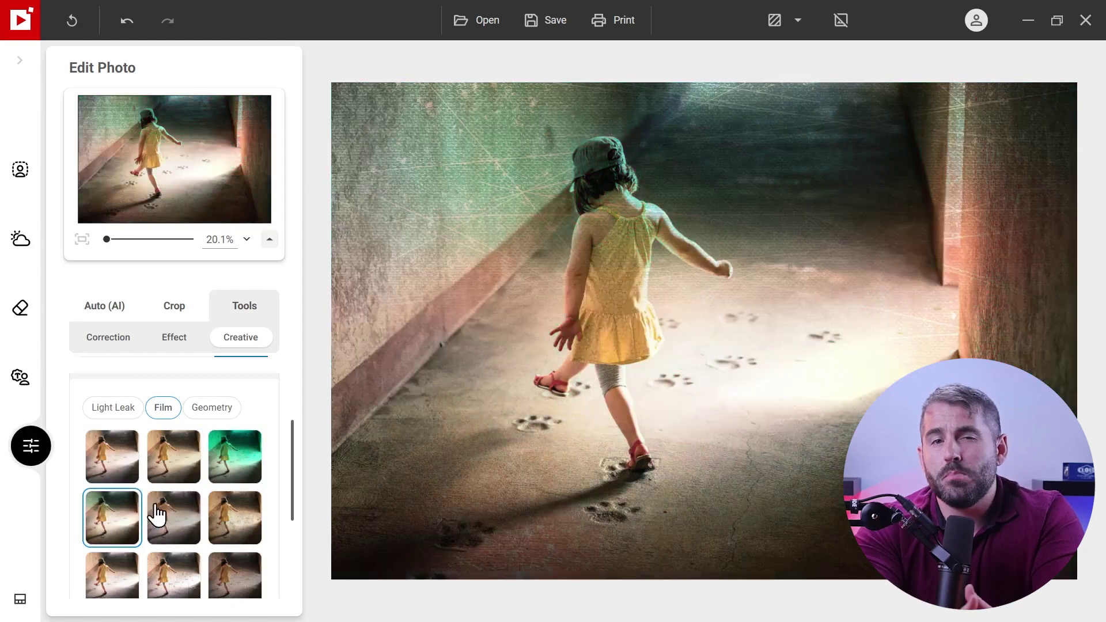
{"action": "left_click", "coordinate": [242, 537]}
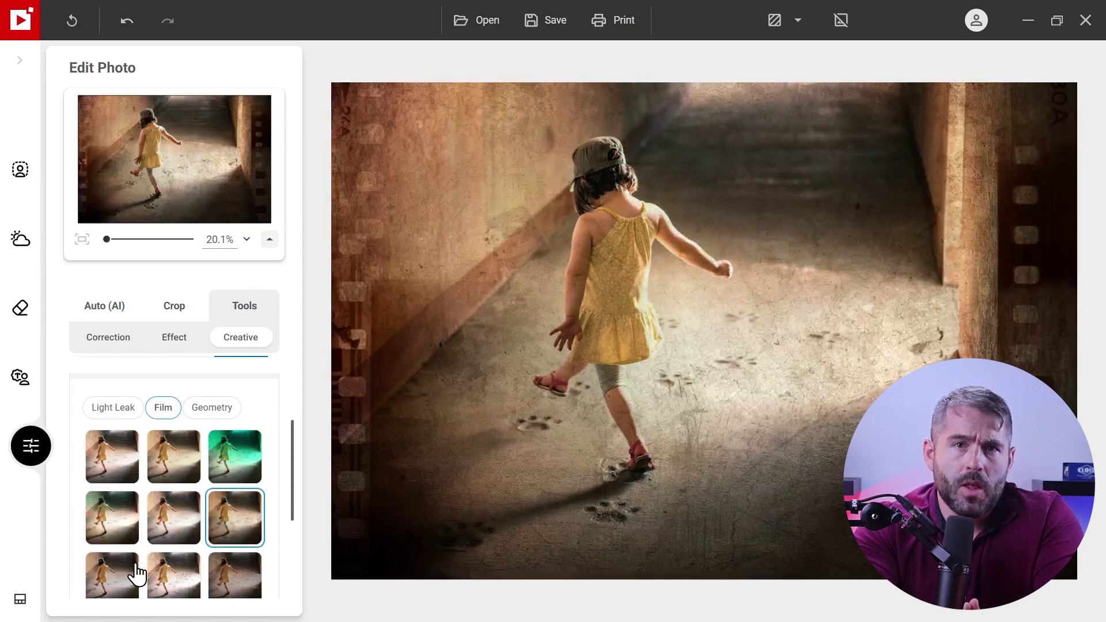
{"action": "left_click", "coordinate": [265, 436]}
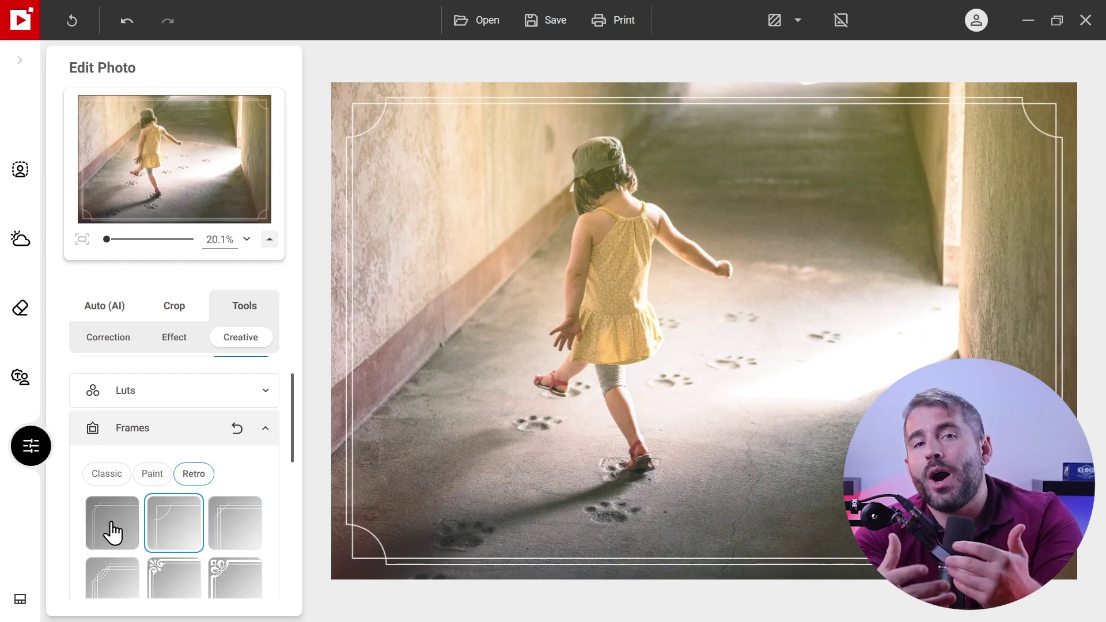
- Try Retro frames and settle on the white frame with ornate scrolled corners
{"action": "left_click", "coordinate": [115, 579]}
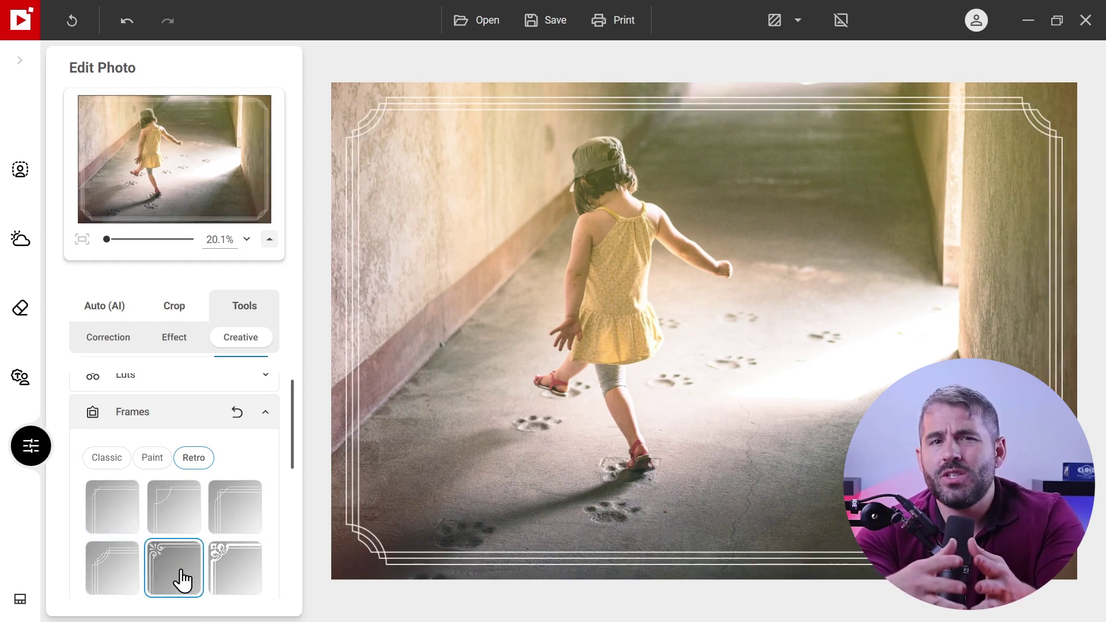
{"action": "left_click", "coordinate": [230, 576]}
{"action": "scroll", "coordinate": [230, 583], "scroll_direction": "down", "scroll_amount": 1}
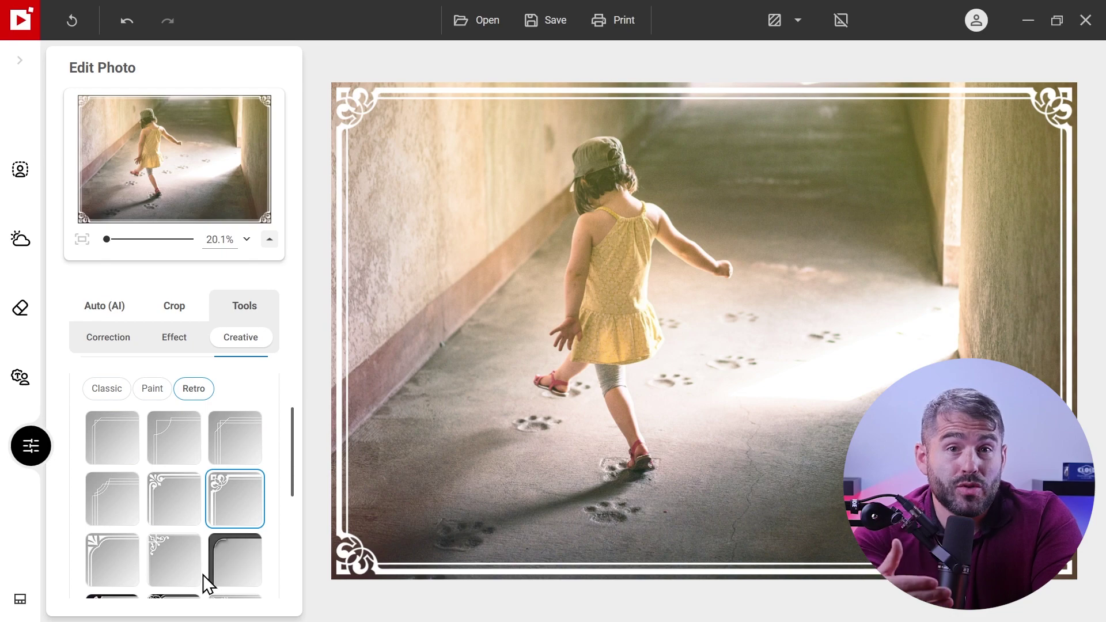